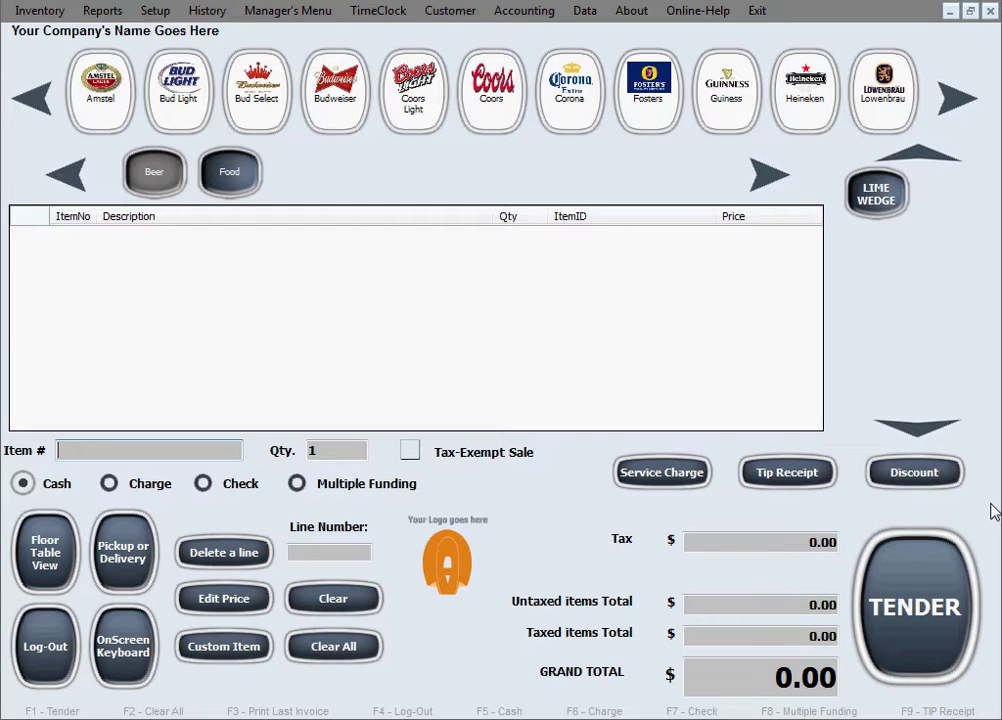
Open the Refund screen from the Manager's Menu, then close it again
left_click(322, 14)
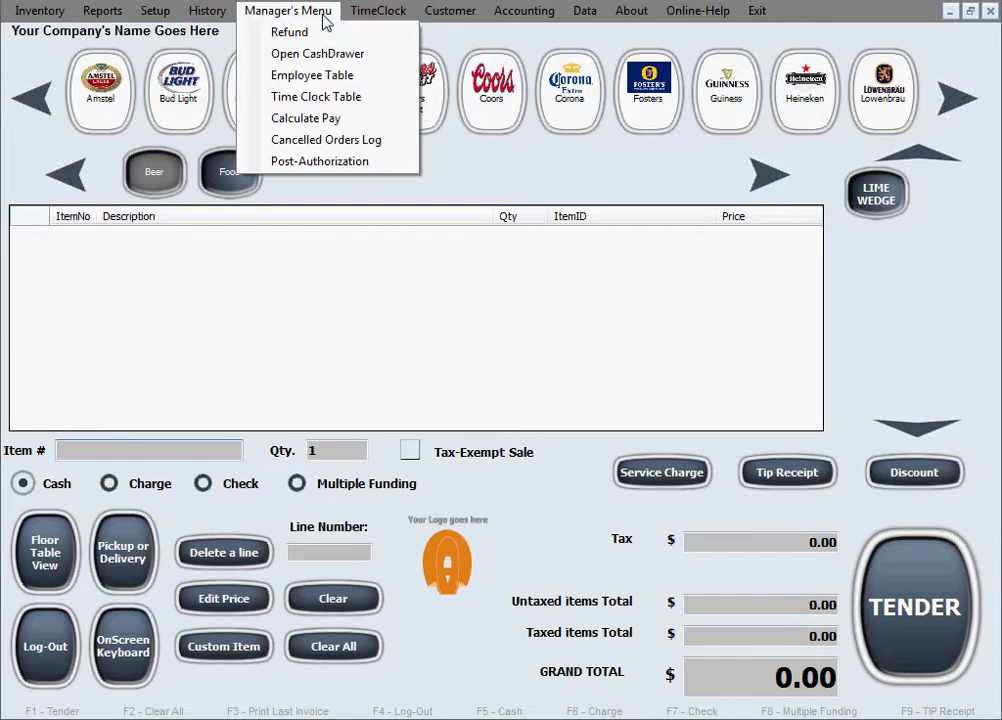
left_click(322, 38)
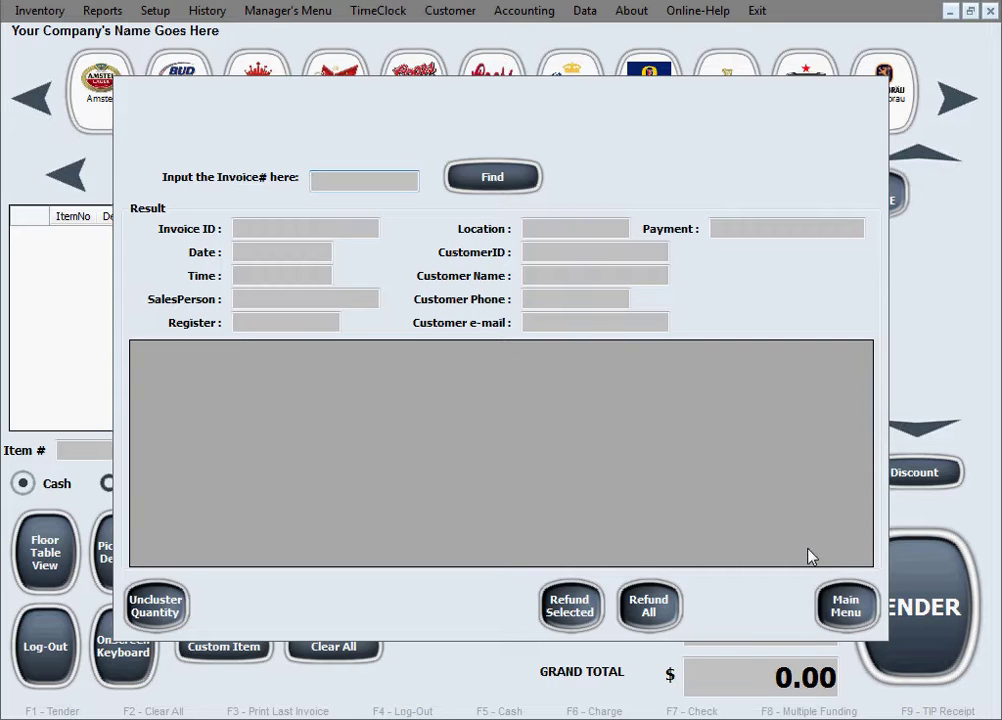
left_click(846, 612)
Search past invoices by the customer's last name, listing four lines from invoices 1 and 2
left_click(205, 12)
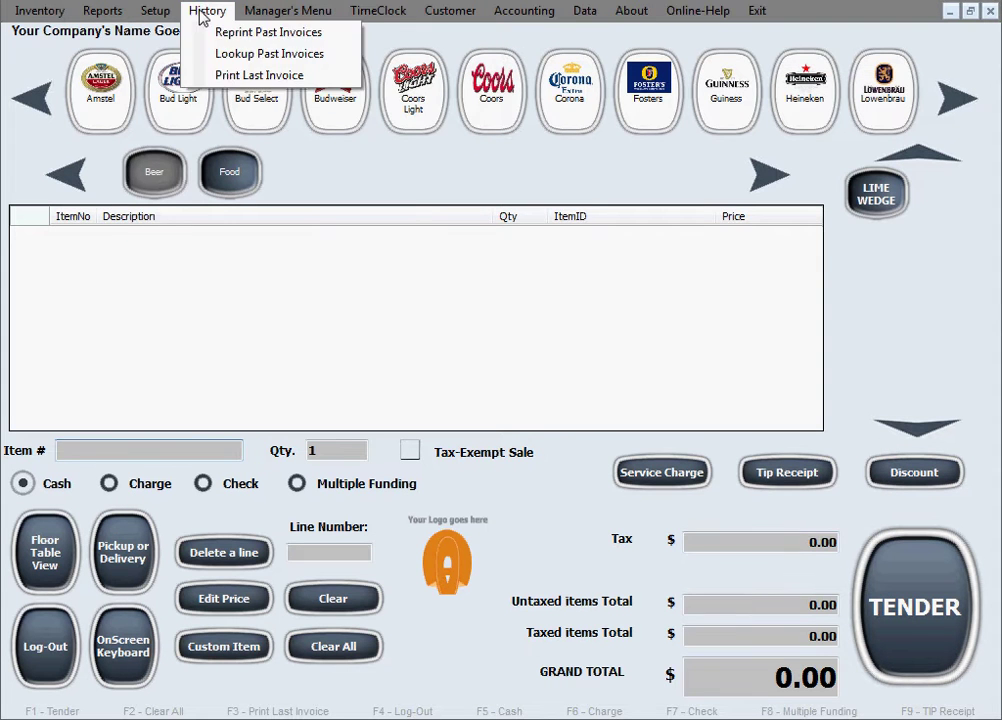
left_click(342, 63)
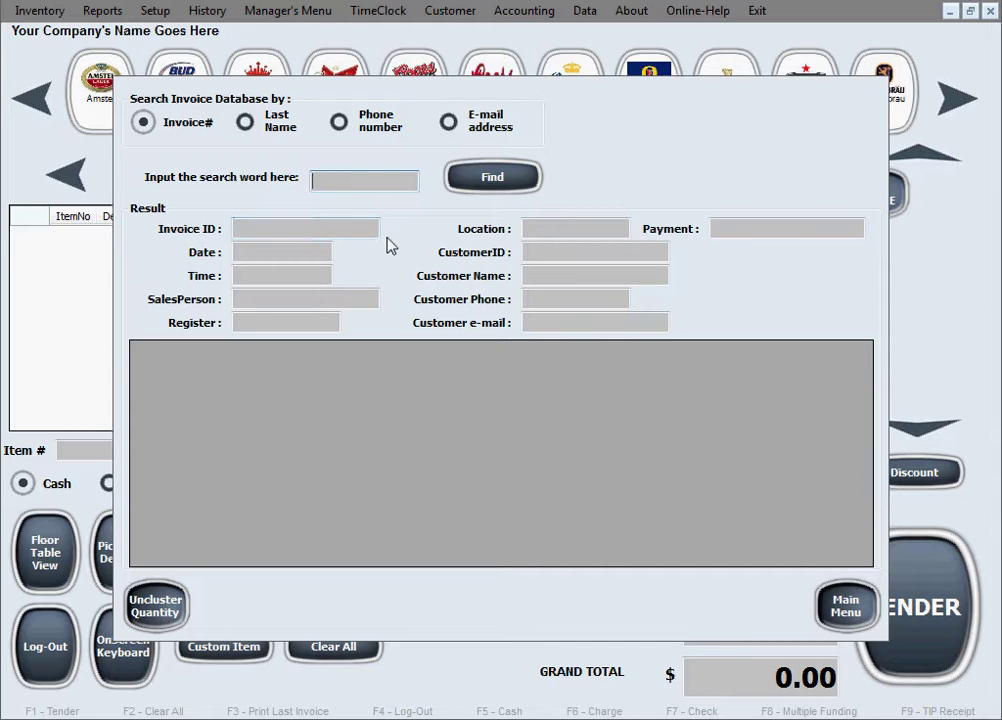
left_click(245, 123)
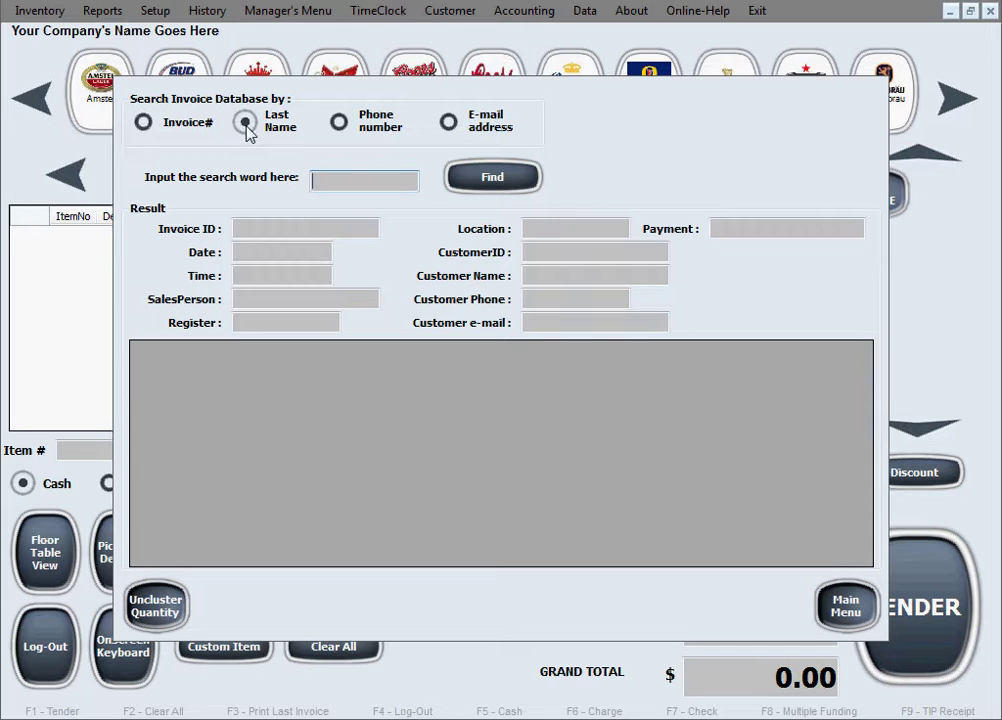
left_click(339, 122)
left_click(450, 124)
left_click(246, 123)
type("smith")
left_click(510, 180)
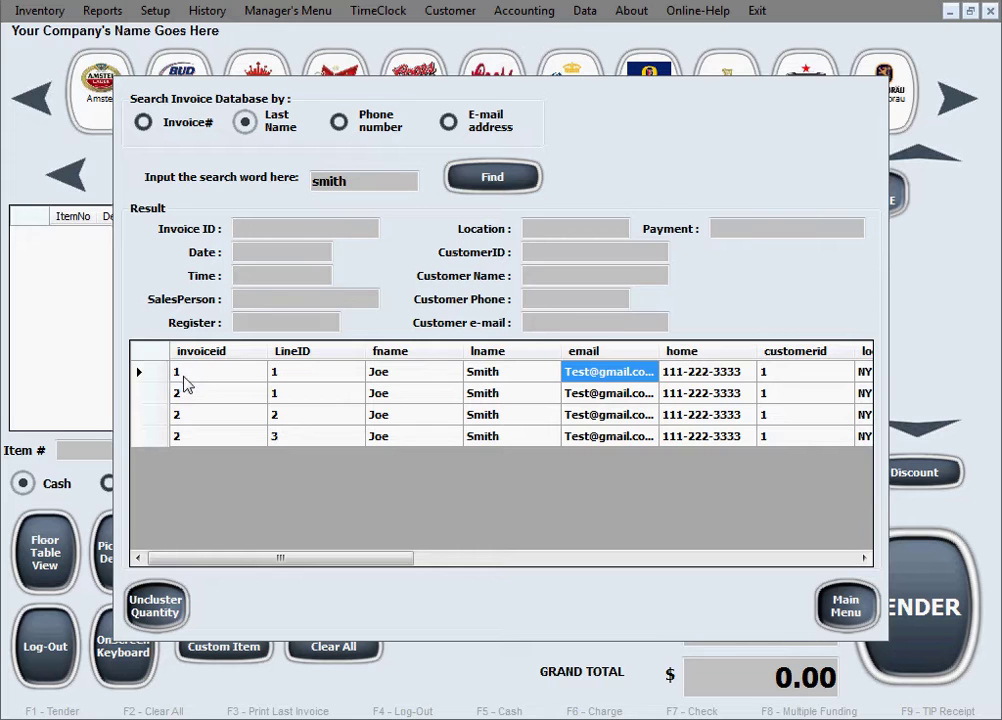
Select invoice 2's three lines and scroll the results grid sideways to review its columns
left_click(190, 383)
left_click_drag(148, 394, 155, 436)
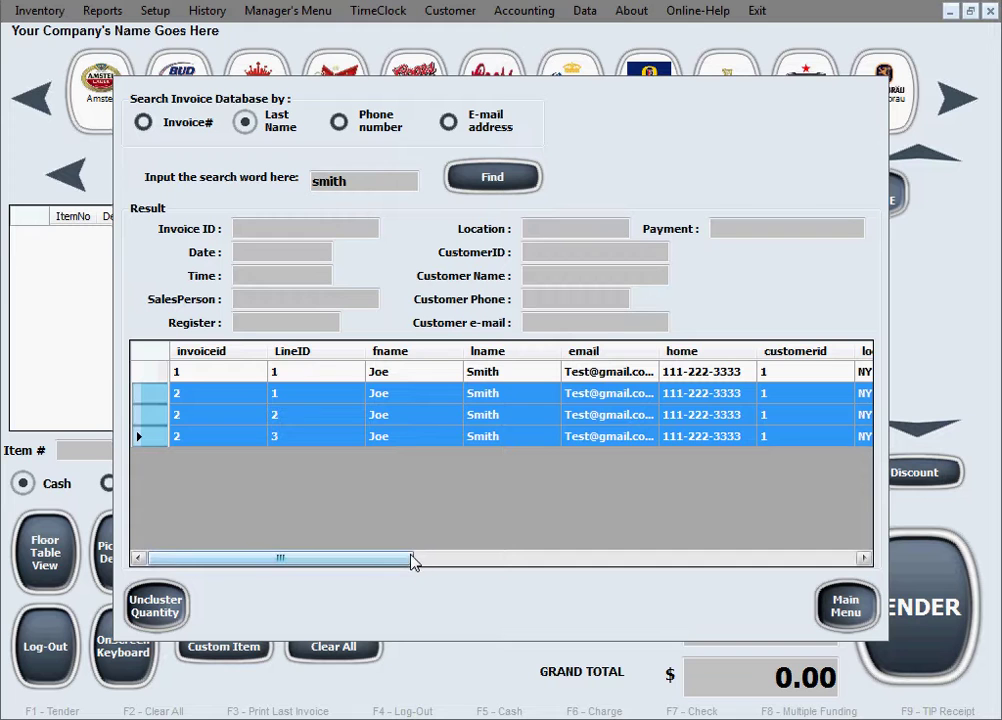
left_click_drag(413, 562, 836, 565)
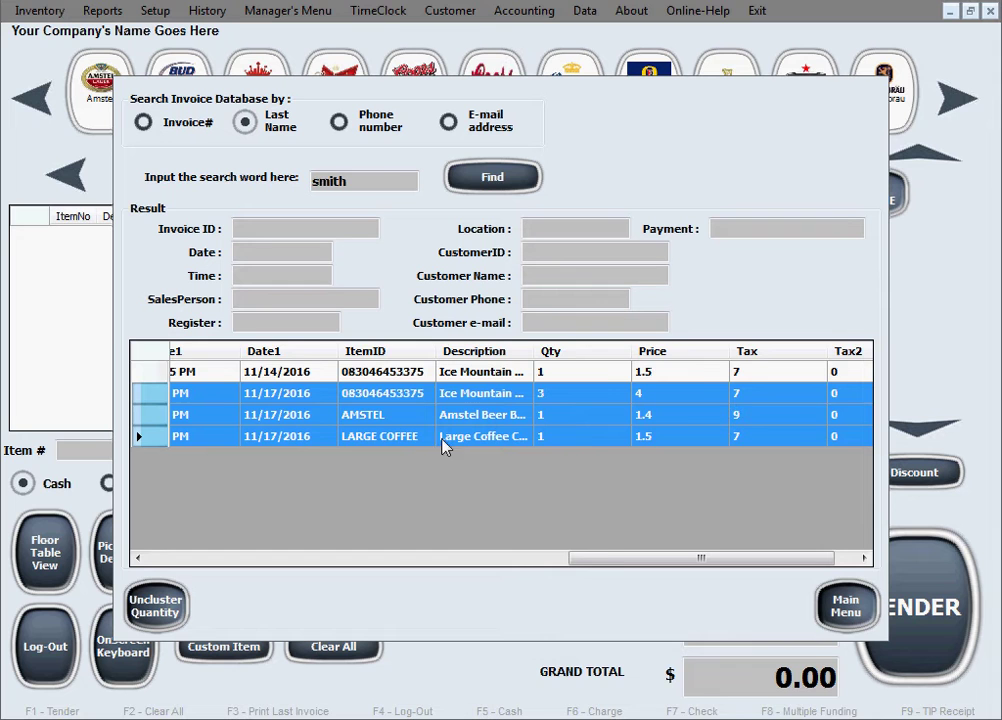
left_click_drag(620, 561, 546, 561)
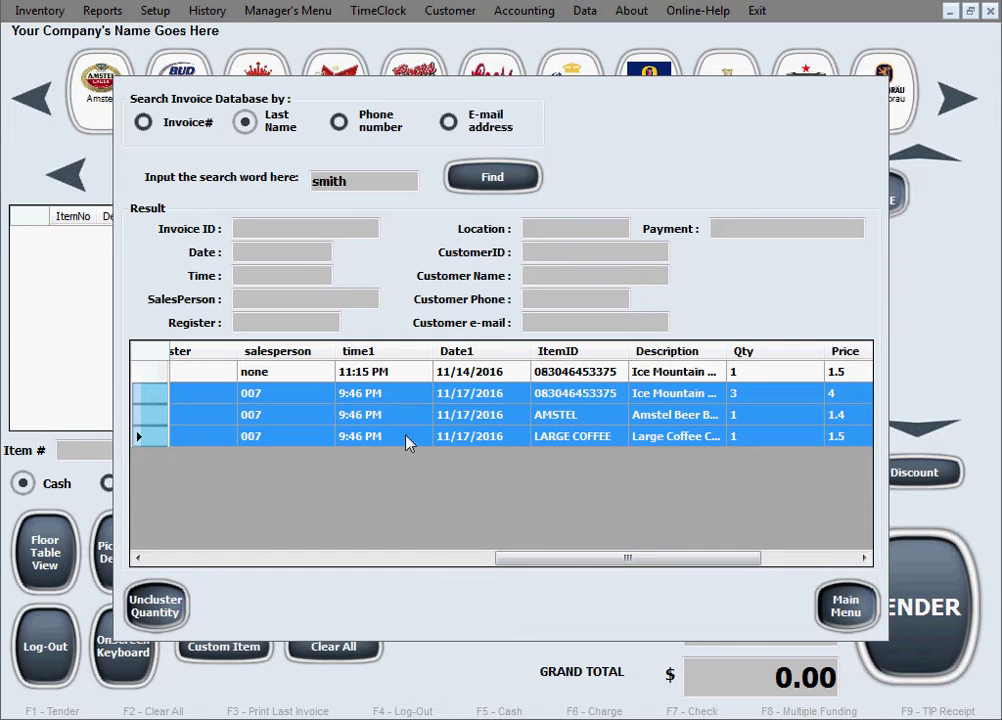
left_click_drag(600, 557, 193, 565)
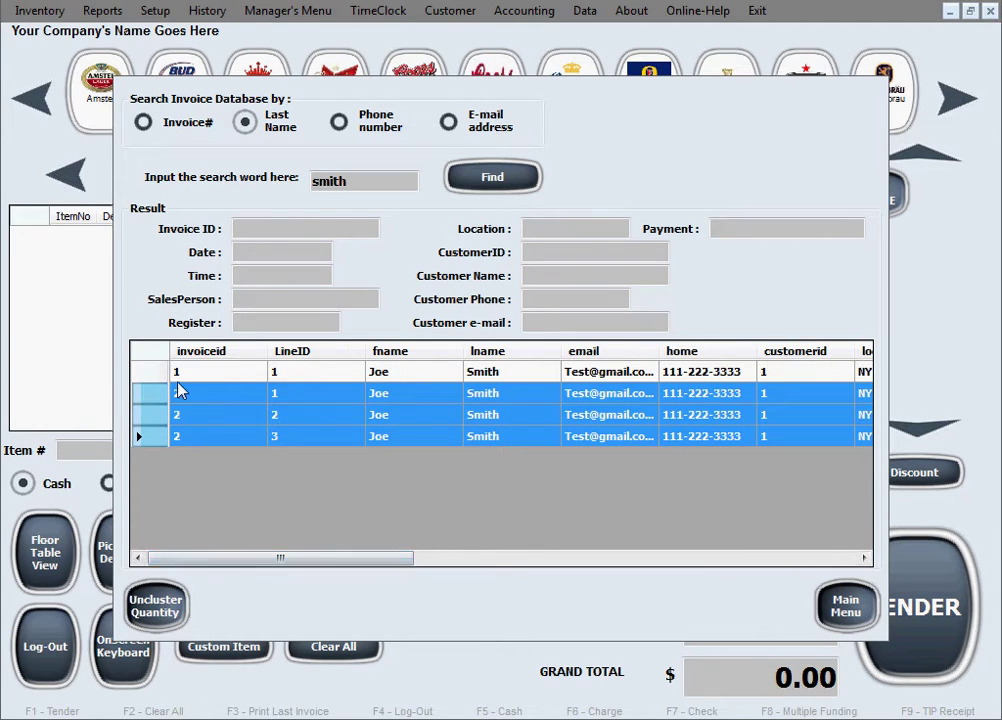
Reselect invoice 2's three lines and close the search, returning to the empty sales screen
left_click(184, 420)
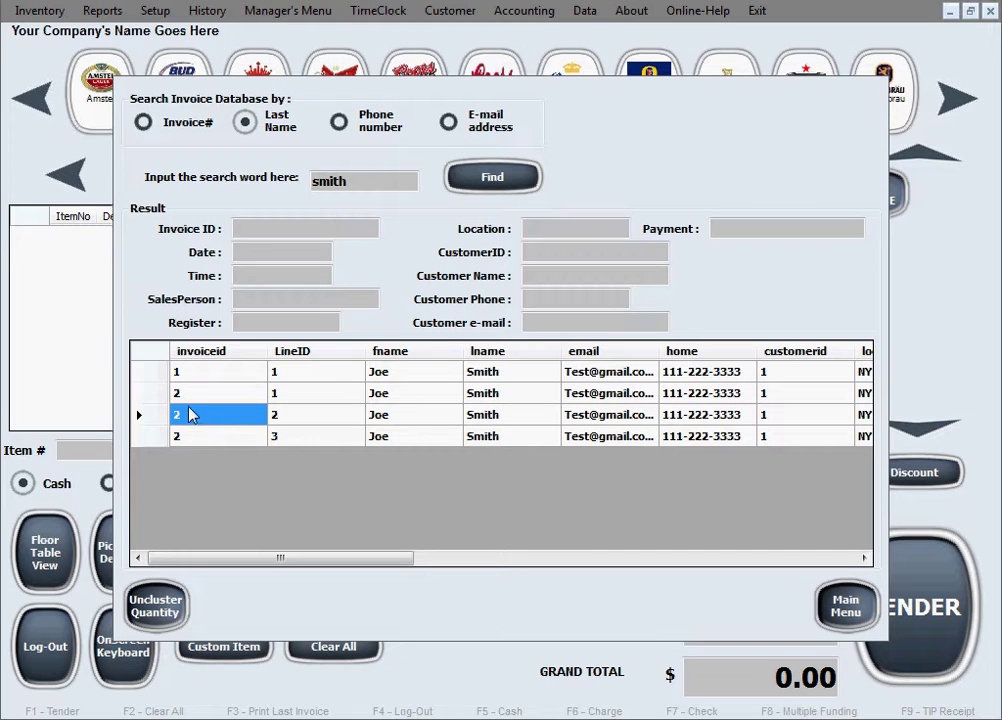
left_click_drag(193, 418, 157, 438)
left_click(838, 612)
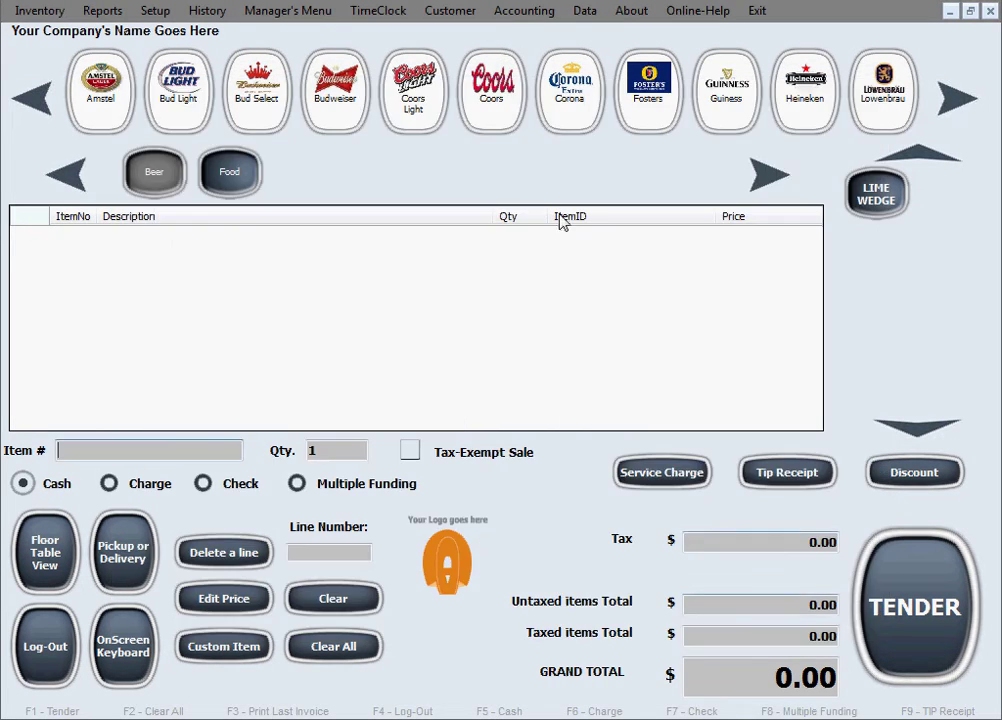
Load invoice 2 in the Refund screen, showing its Ice Mountain, Amstel and large coffee lines
left_click(315, 14)
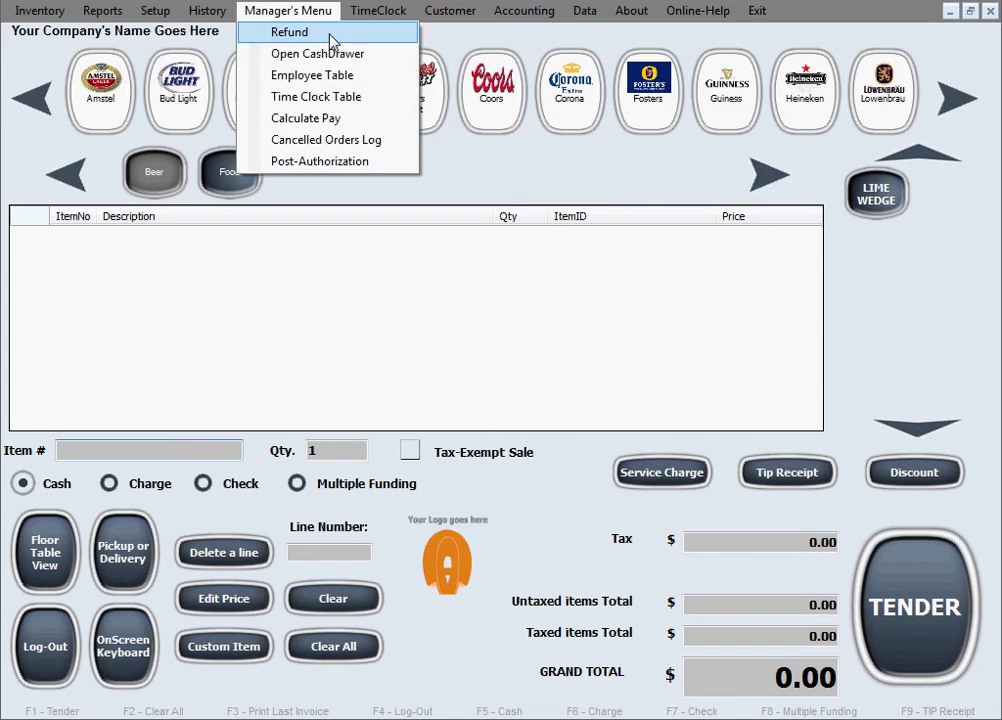
left_click(258, 28)
type("2")
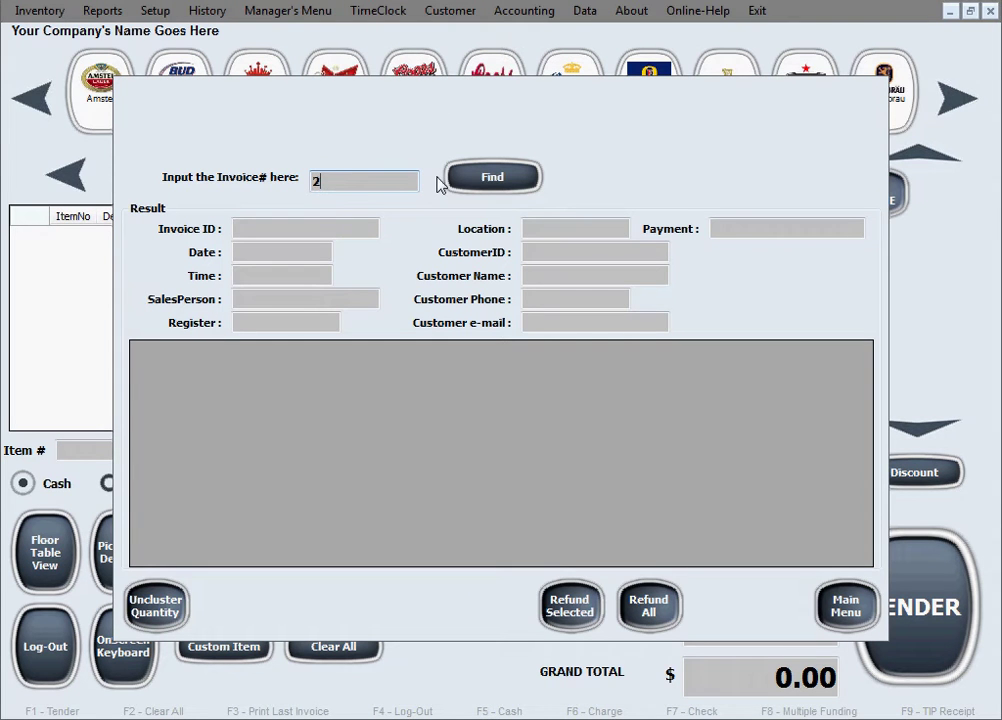
left_click(454, 183)
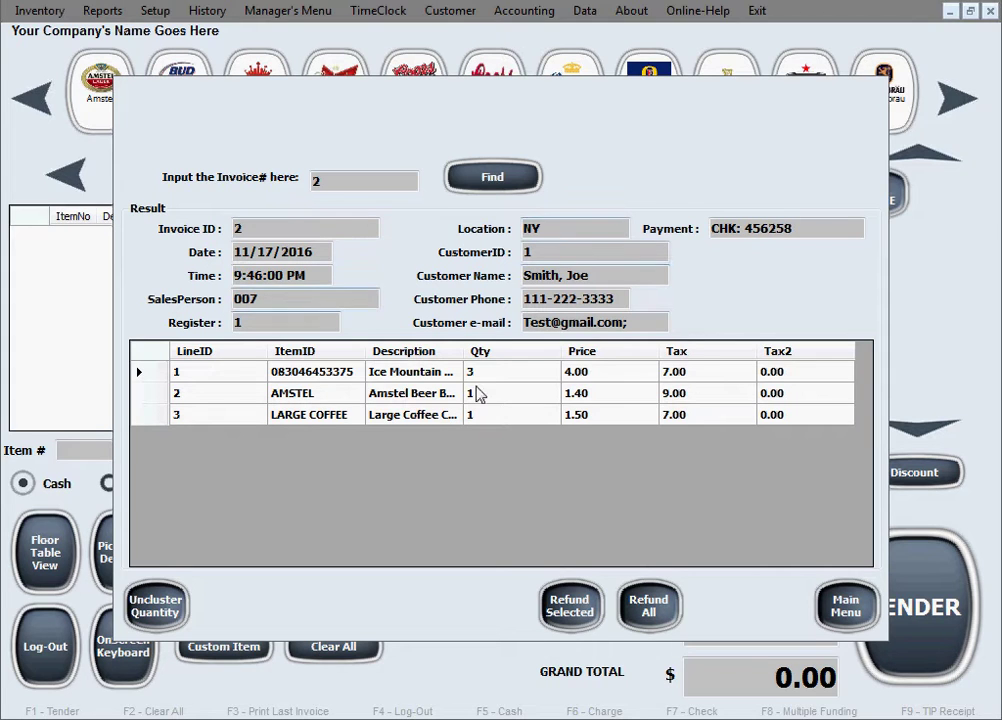
left_click(156, 400)
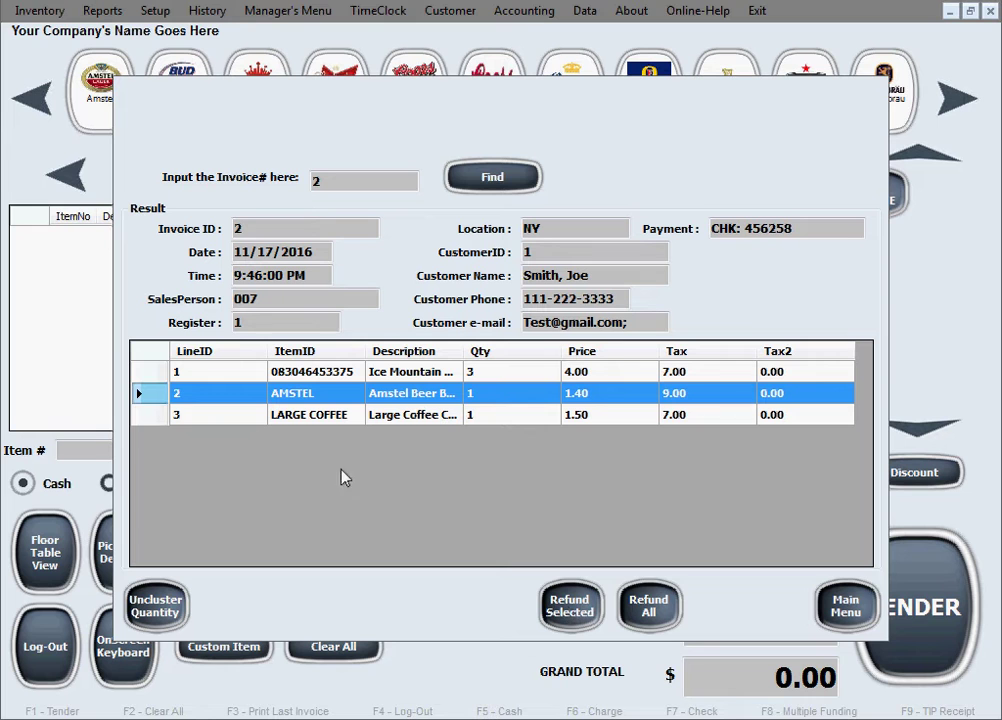
left_click(152, 416, "ctrl")
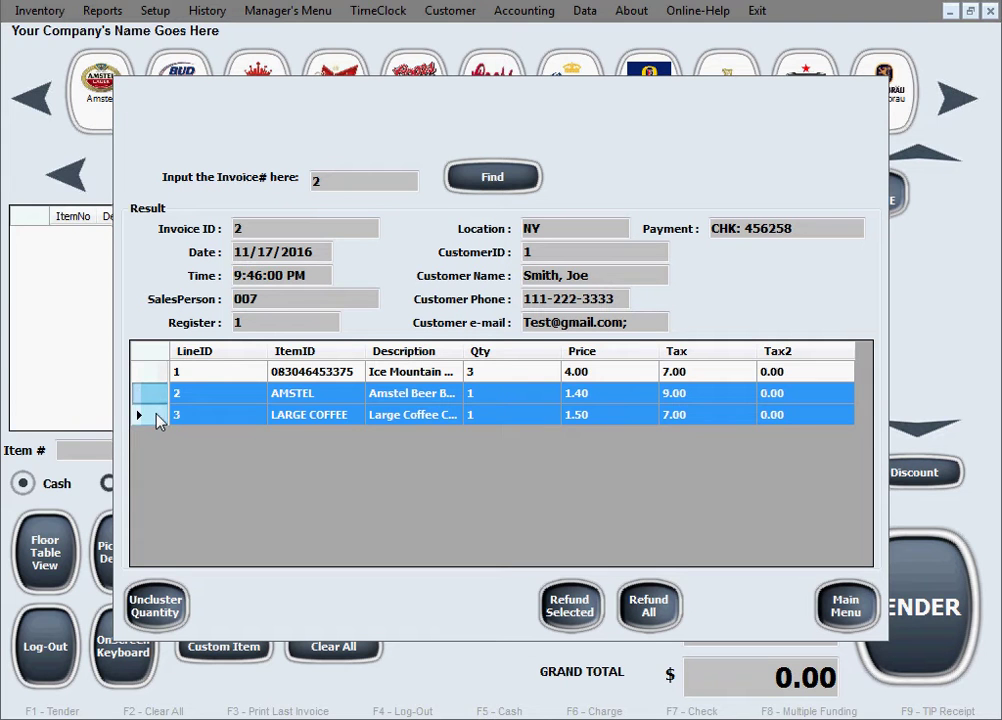
left_click(141, 376, "ctrl")
left_click(141, 376, "ctrl")
left_click(152, 405)
left_click(157, 416, "ctrl")
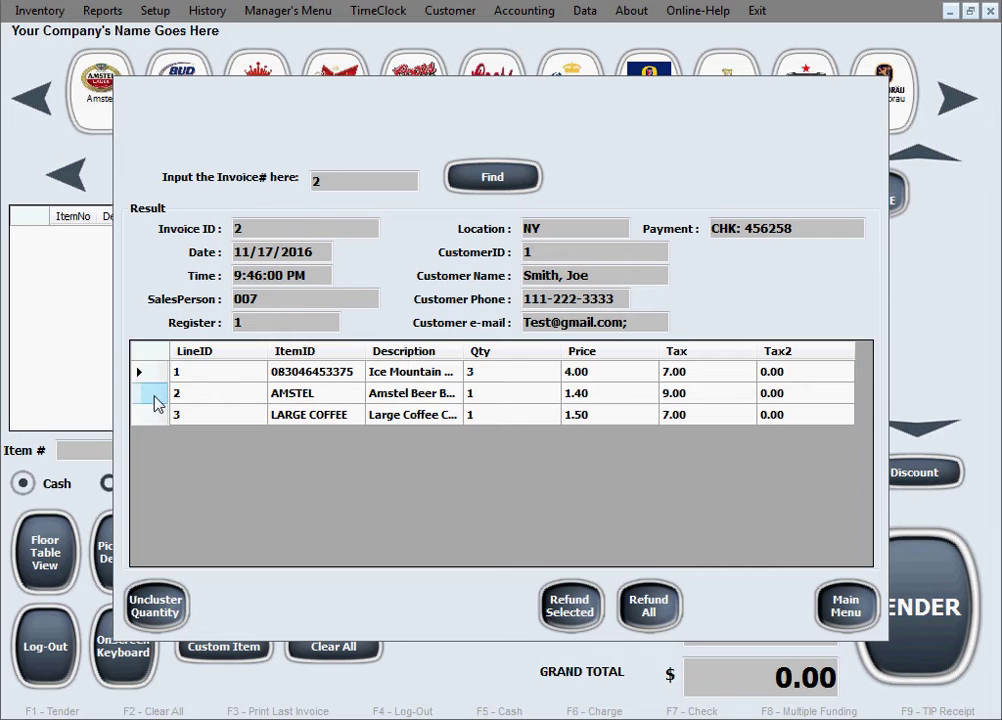
left_click(155, 397)
left_click(156, 414, "ctrl")
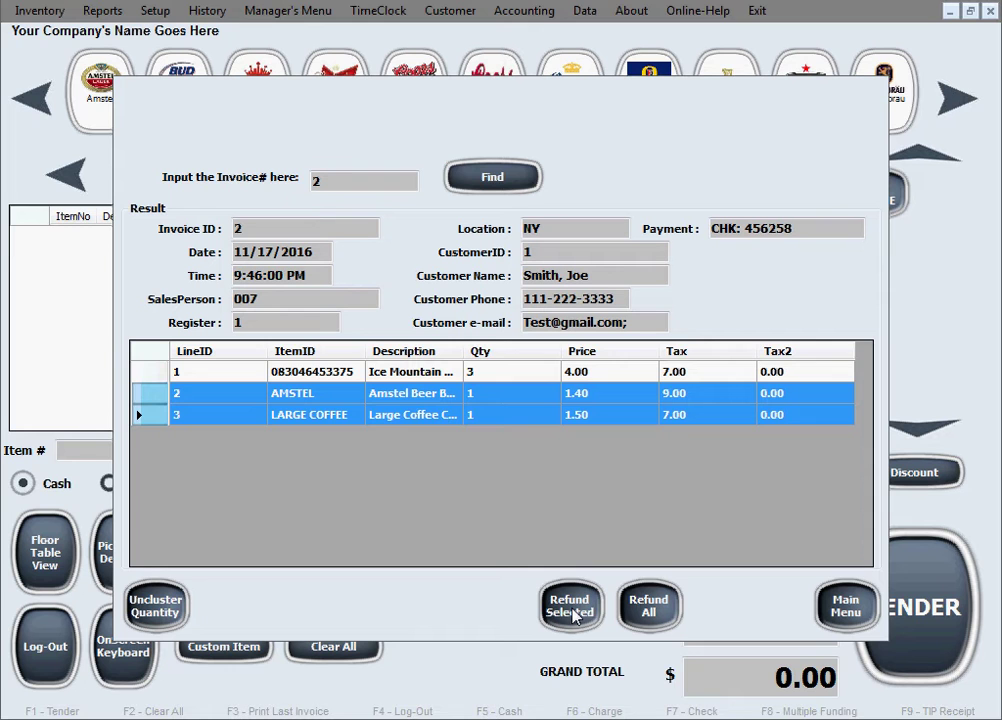
left_click(163, 416)
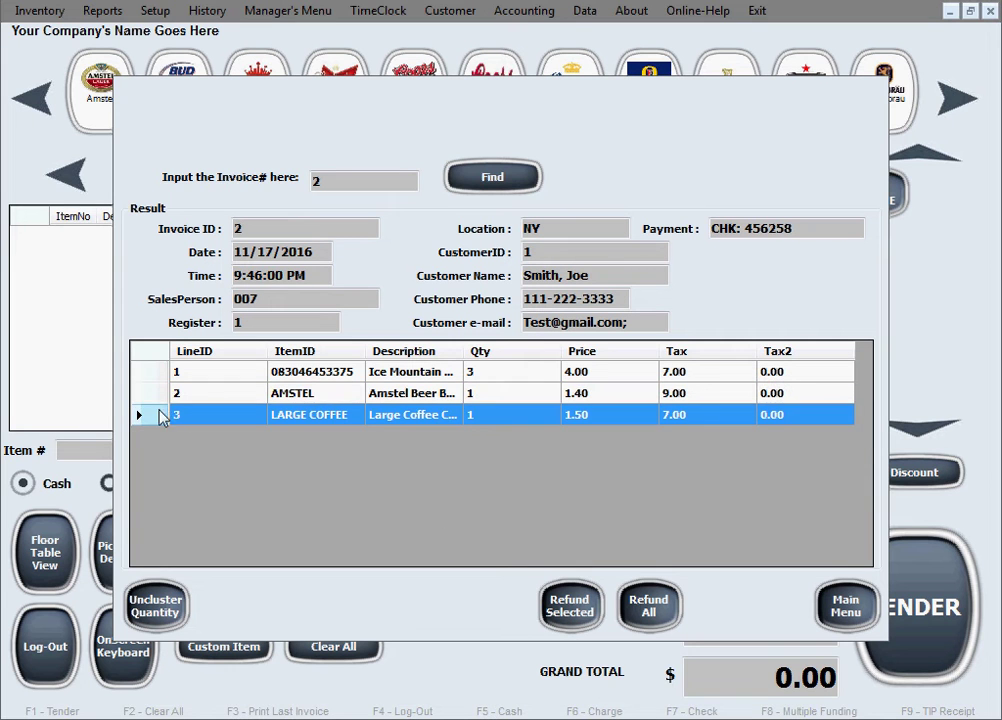
left_click(163, 416, "ctrl")
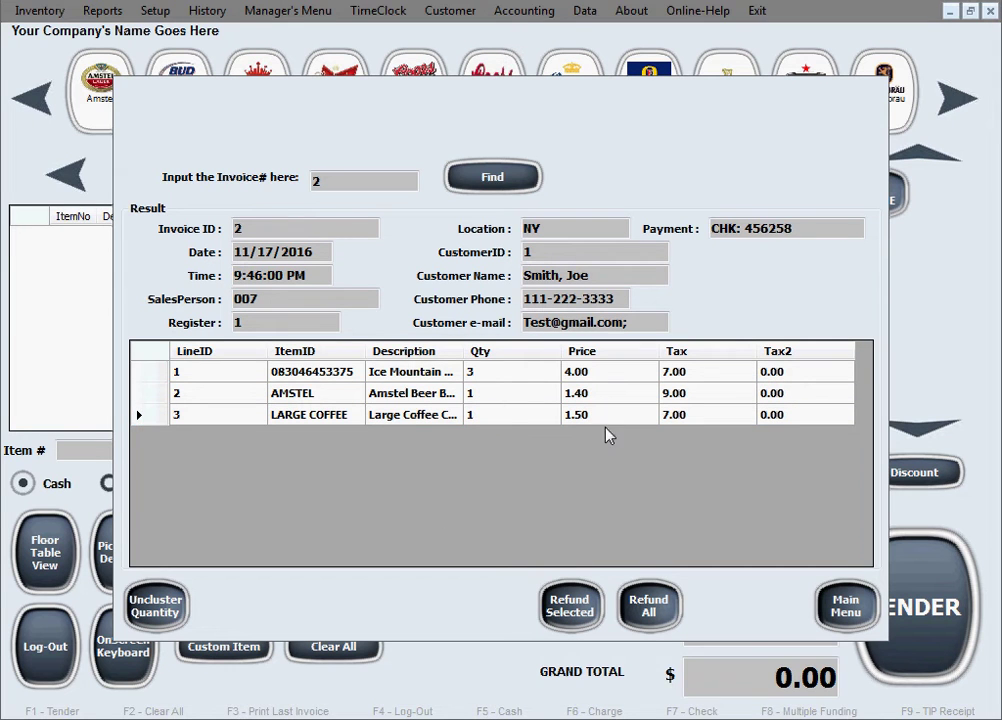
left_click(165, 373)
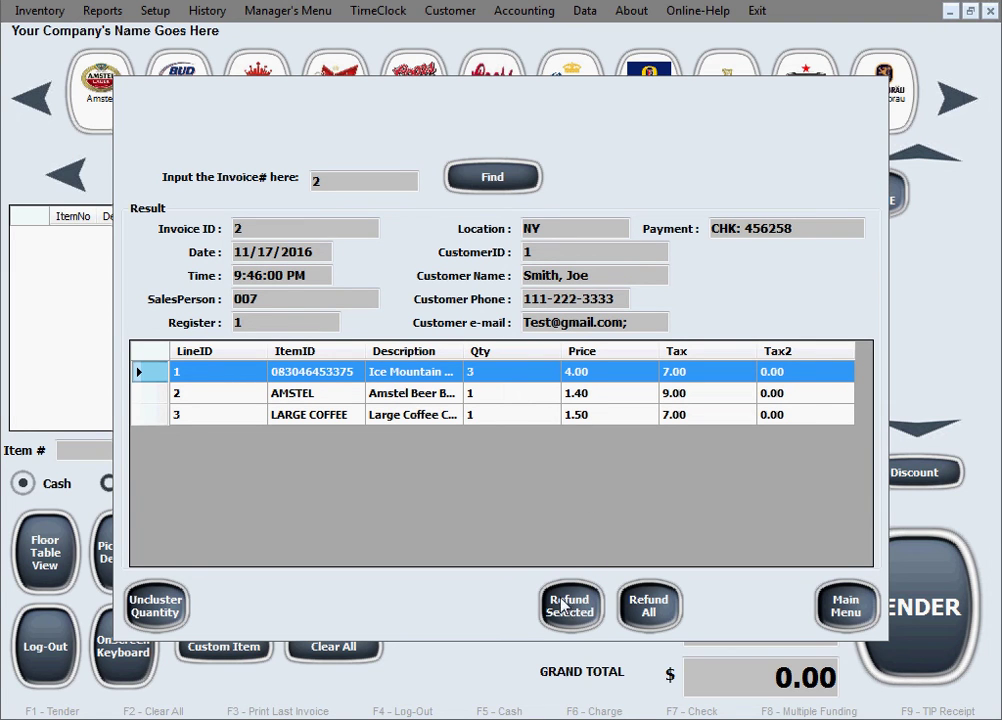
Refund all of invoice 2, confirming 'Transaction done!' with change of 7.42
left_click(133, 379, "ctrl")
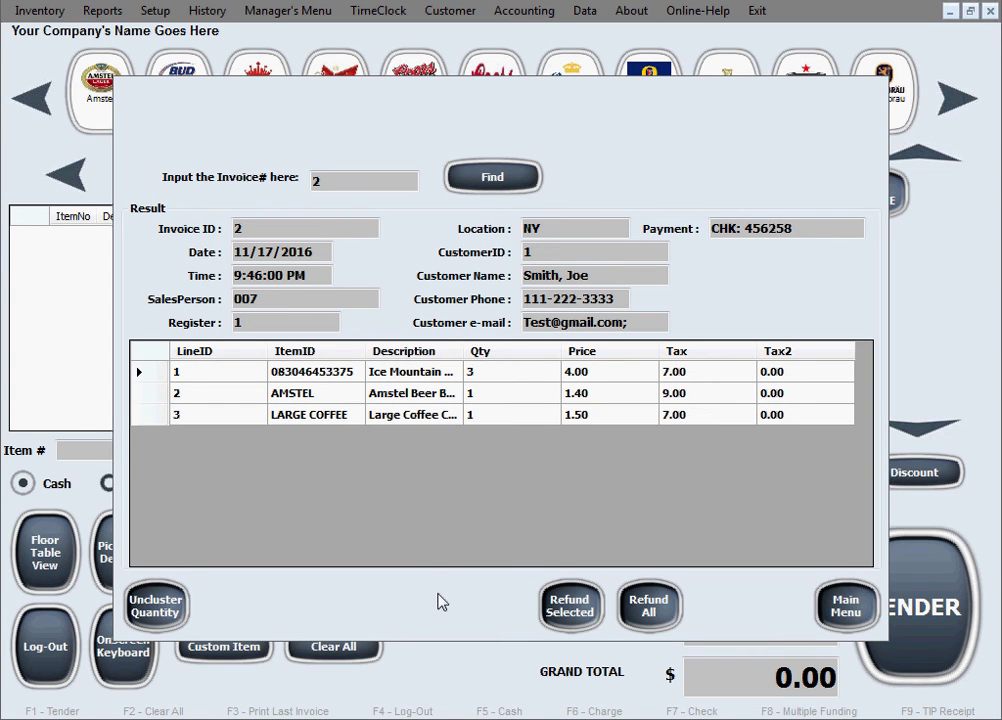
left_click(648, 612)
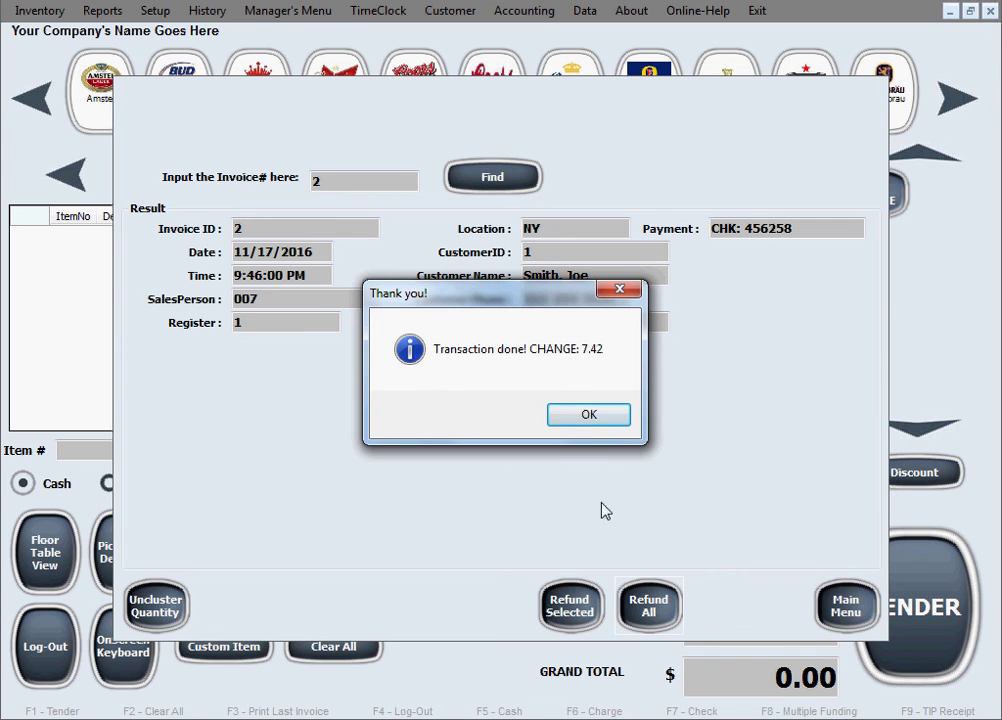